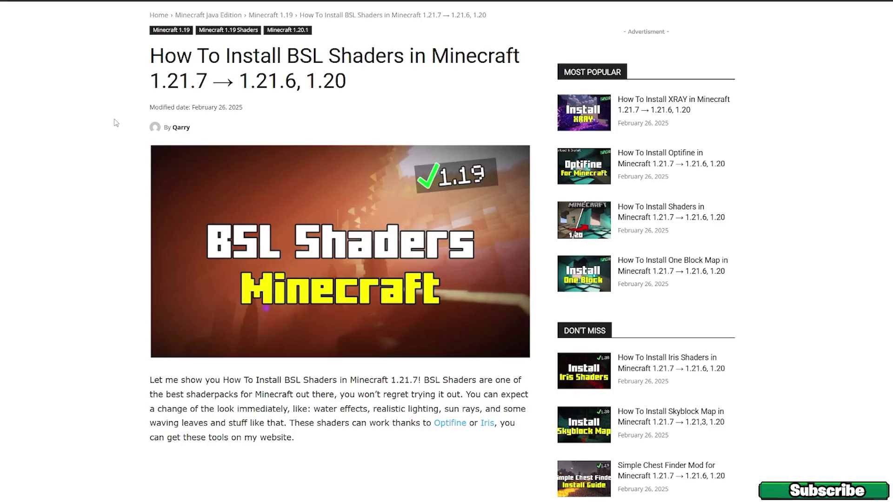
Read through the BSL Shaders and Iris Shaders installation guides for Minecraft 1.21.7, including their download instructions
{"action": "scroll", "coordinate": [116, 123], "scroll_direction": "down", "scroll_amount": 8}
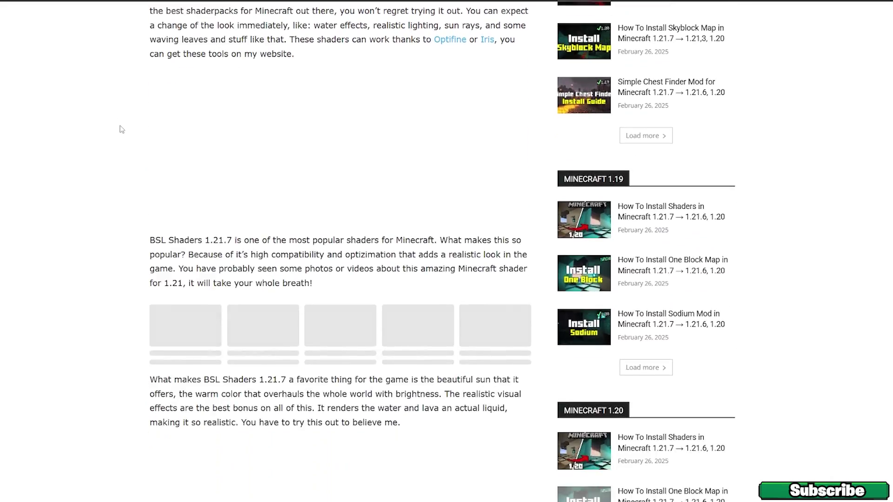
{"action": "scroll", "coordinate": [121, 129], "scroll_direction": "down", "scroll_amount": 20}
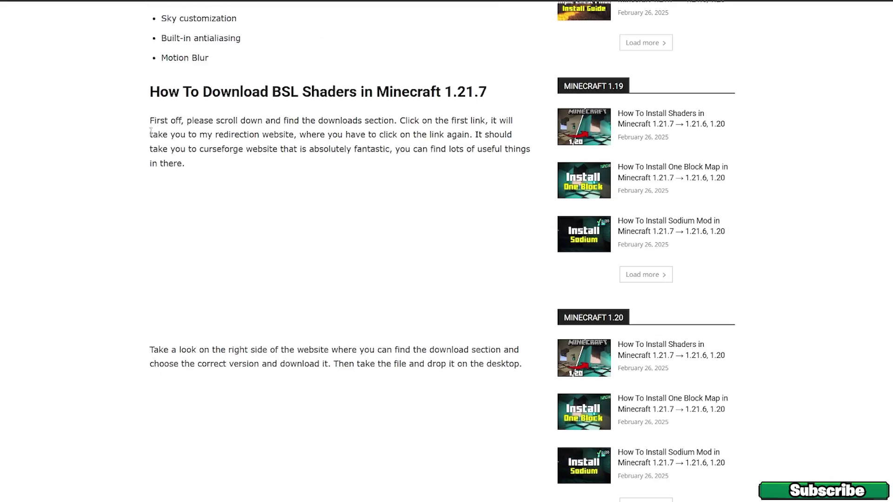
{"action": "scroll", "coordinate": [151, 132], "scroll_direction": "down", "scroll_amount": 10}
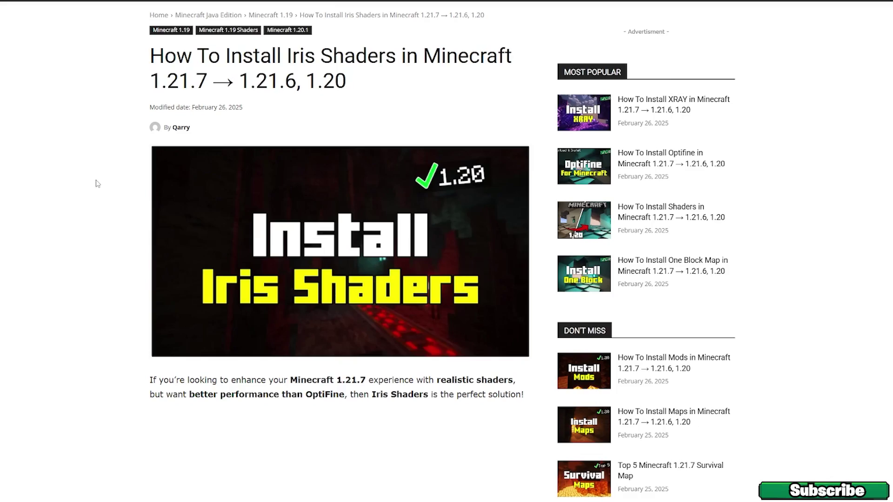
{"action": "scroll", "coordinate": [75, 195], "scroll_direction": "down", "scroll_amount": 10}
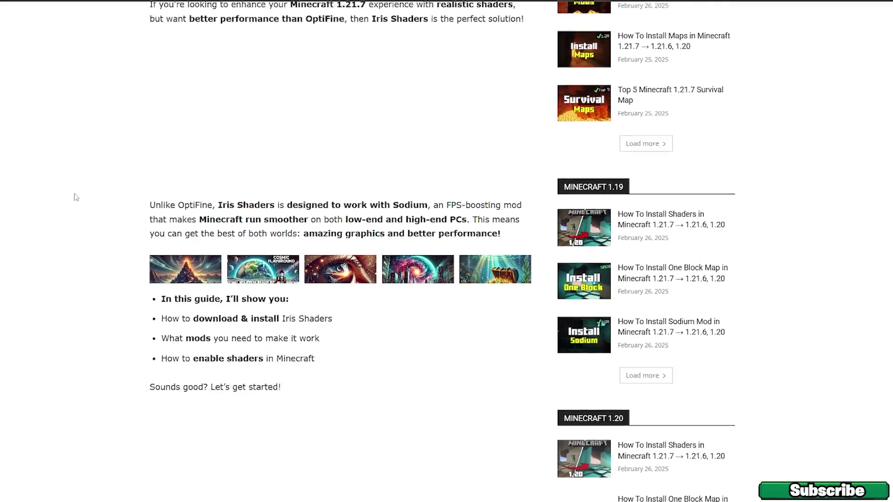
{"action": "scroll", "coordinate": [85, 200], "scroll_direction": "down", "scroll_amount": 20}
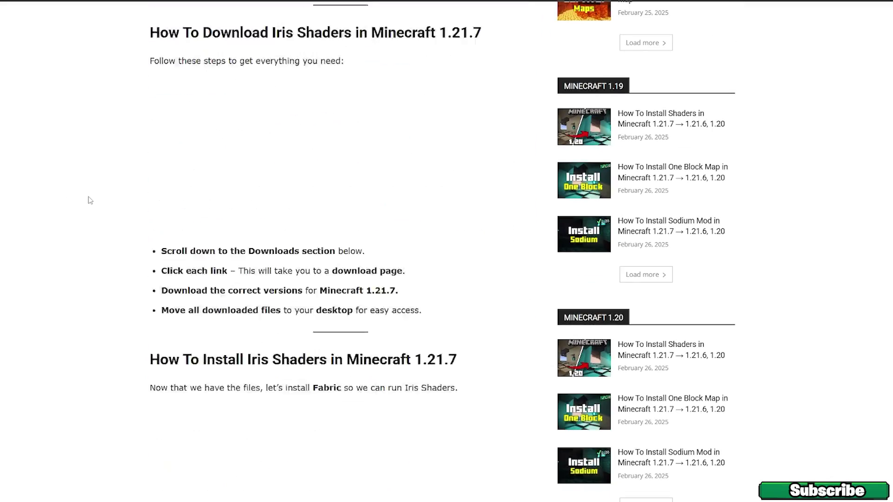
{"action": "scroll", "coordinate": [90, 196], "scroll_direction": "down", "scroll_amount": 20}
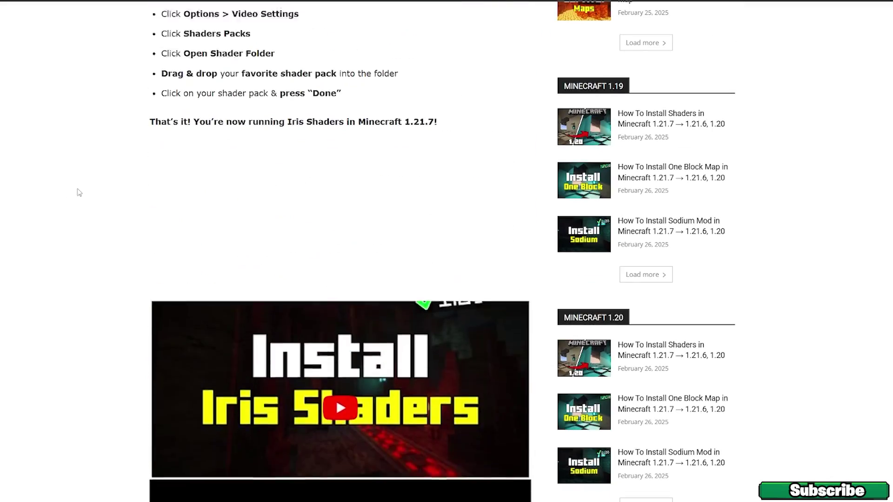
{"action": "scroll", "coordinate": [84, 191], "scroll_direction": "down", "scroll_amount": 12}
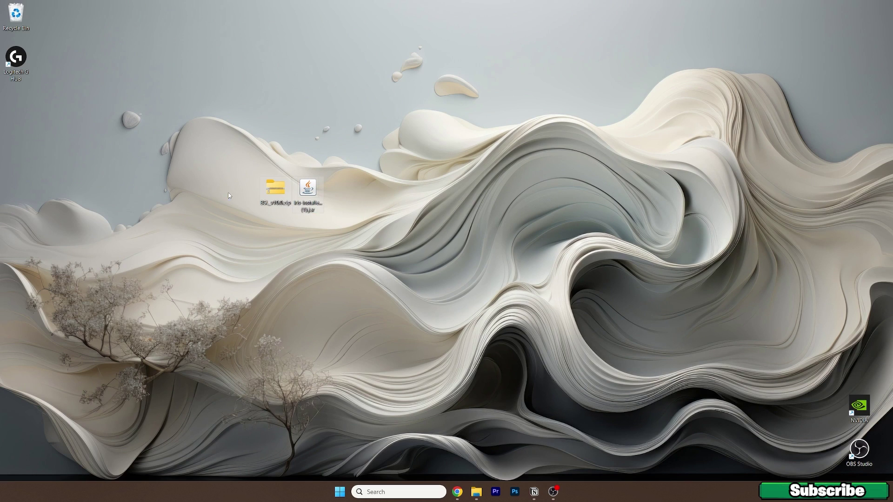
Open the %appdata% Roaming folder and place its window beside the shader zip and Iris installer on the desktop
{"action": "left_click_drag", "start_coordinate": [275, 193], "coordinate": [340, 193]}
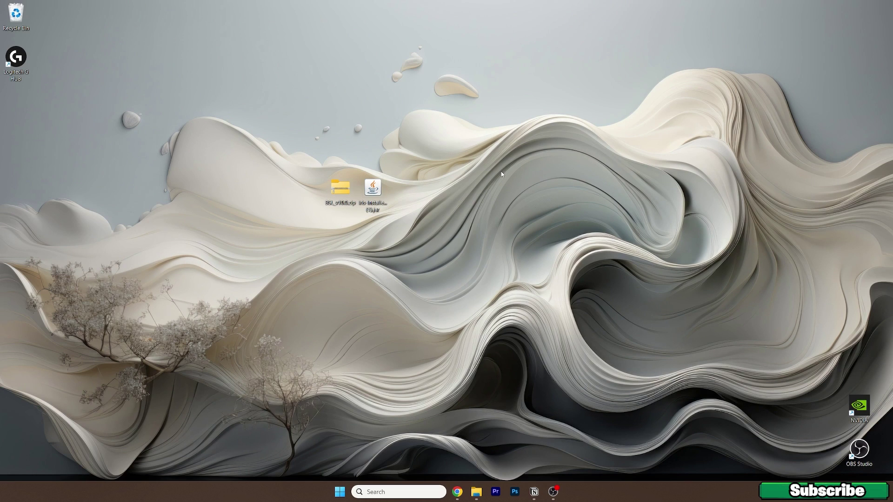
{"action": "left_click", "coordinate": [384, 492]}
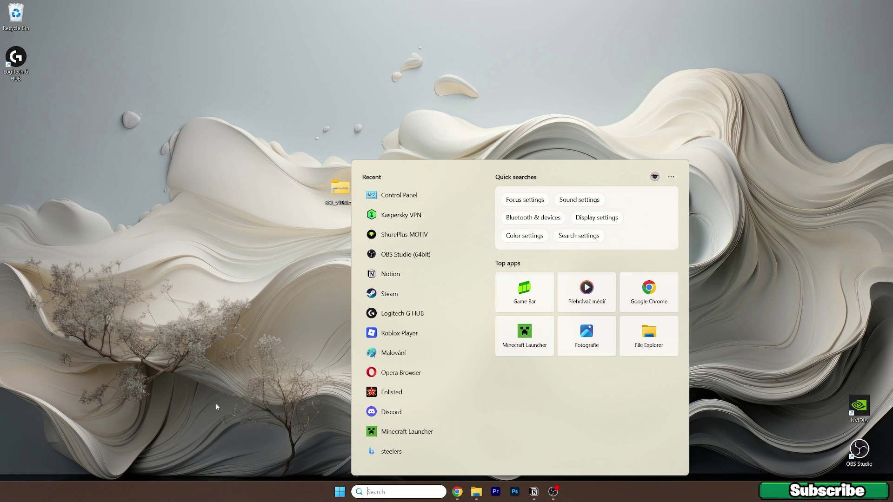
{"action": "type", "text": "%appdata%"}
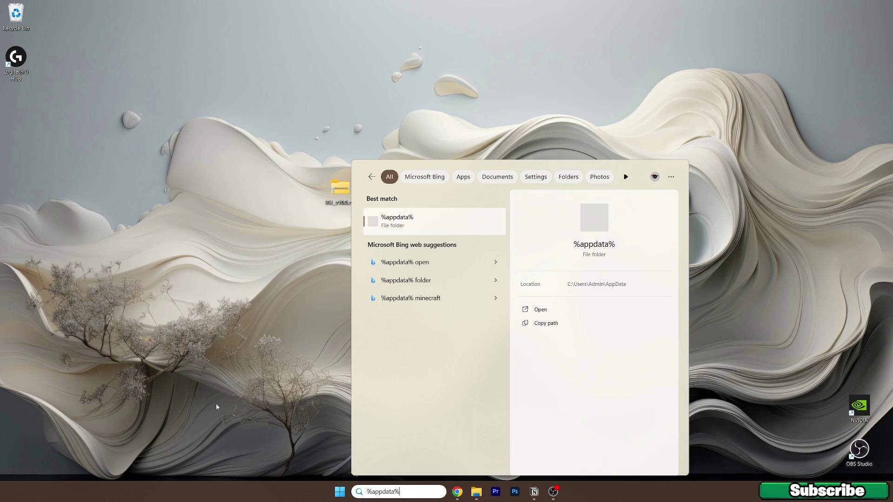
{"action": "key", "text": "Return"}
{"action": "left_click_drag", "start_coordinate": [373, 93], "coordinate": [607, 116]}
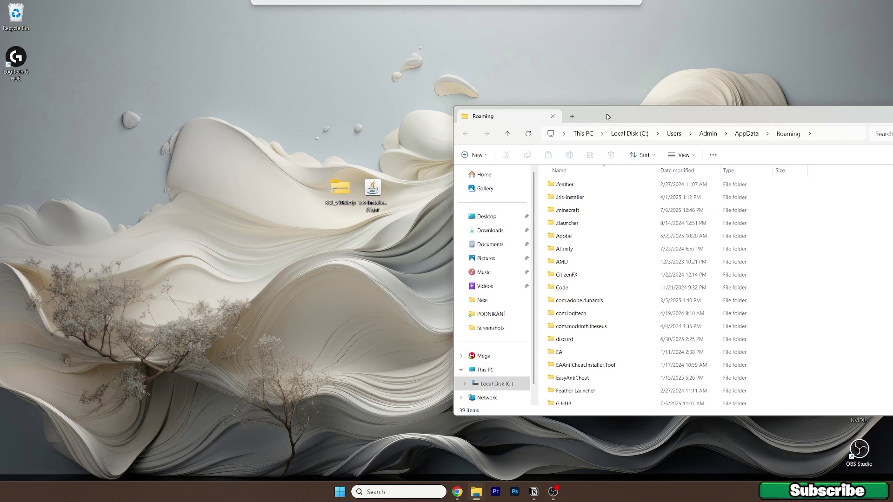
Open the shaderpacks folder inside the .minecraft folder
{"action": "double_click", "coordinate": [564, 212]}
{"action": "scroll", "coordinate": [569, 216], "scroll_direction": "down", "scroll_amount": 8}
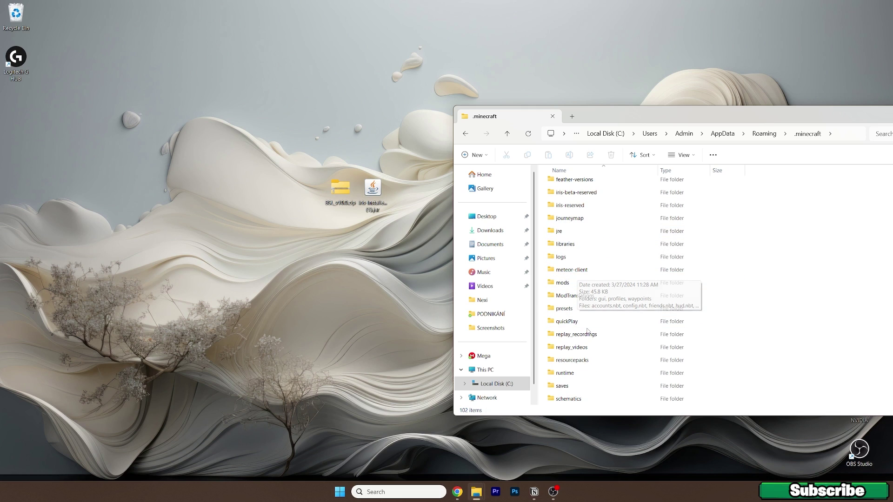
{"action": "type", "text": "scr"}
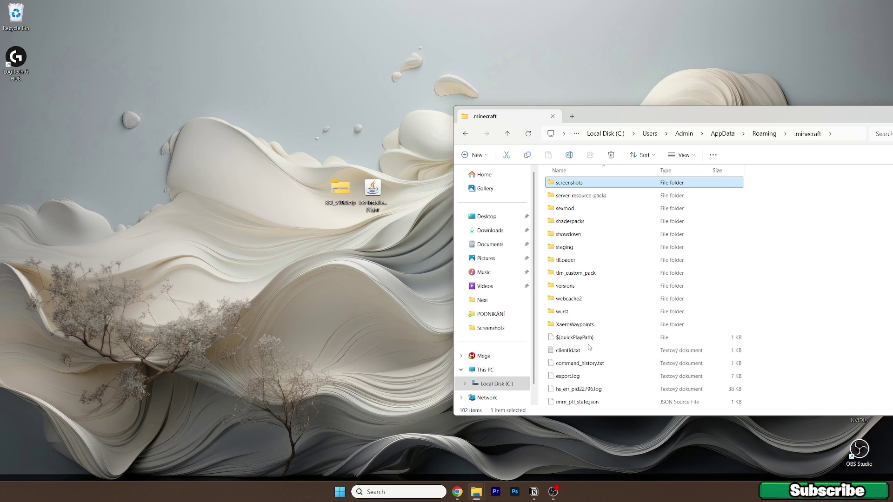
{"action": "double_click", "coordinate": [571, 221]}
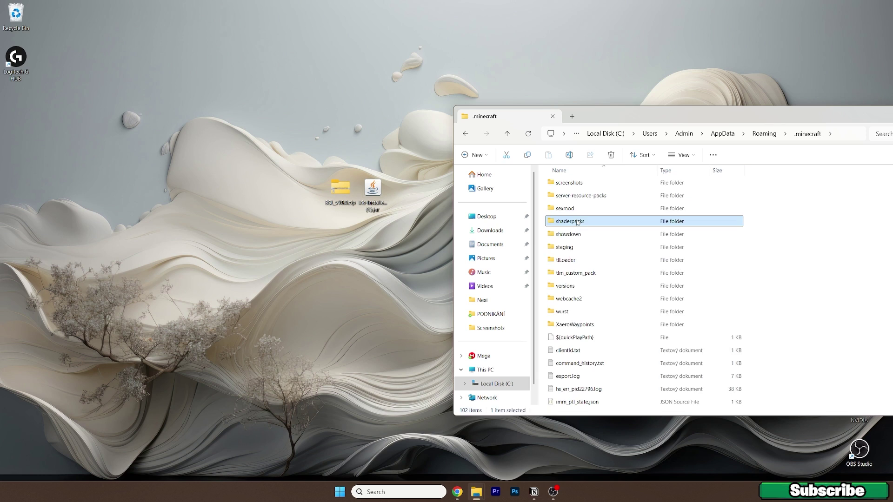
Move BSL_v10.0.zip from the desktop into the shaderpacks folder
{"action": "left_click_drag", "start_coordinate": [340, 188], "coordinate": [584, 383]}
{"action": "left_click", "coordinate": [619, 354]}
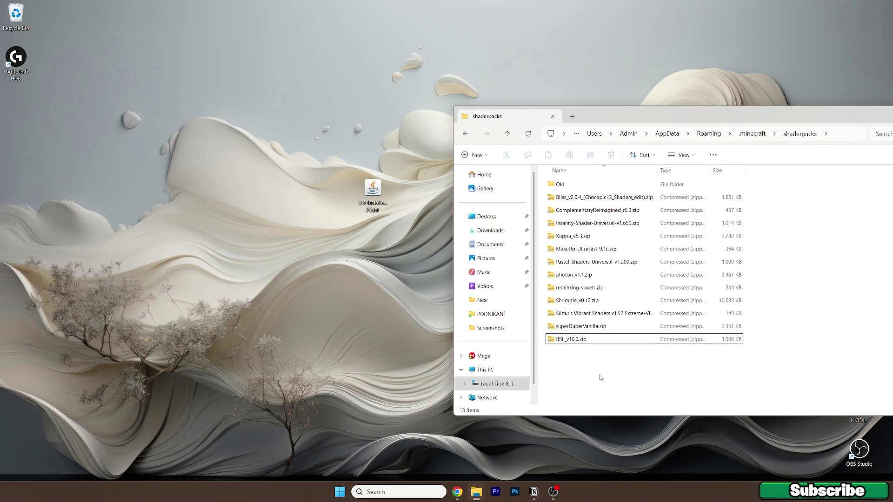
{"action": "left_click", "coordinate": [556, 213]}
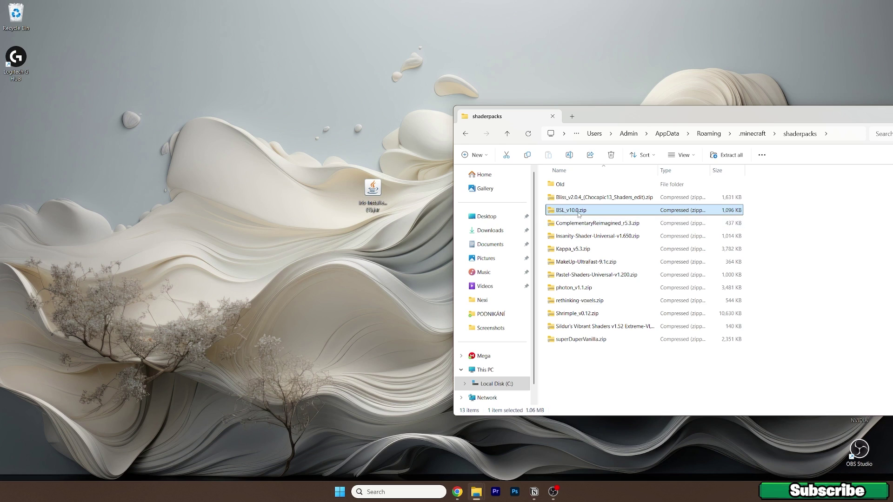
Return to the .minecraft folder and open its versions folder
{"action": "left_click", "coordinate": [464, 134]}
{"action": "scroll", "coordinate": [591, 312], "scroll_direction": "down", "scroll_amount": 3}
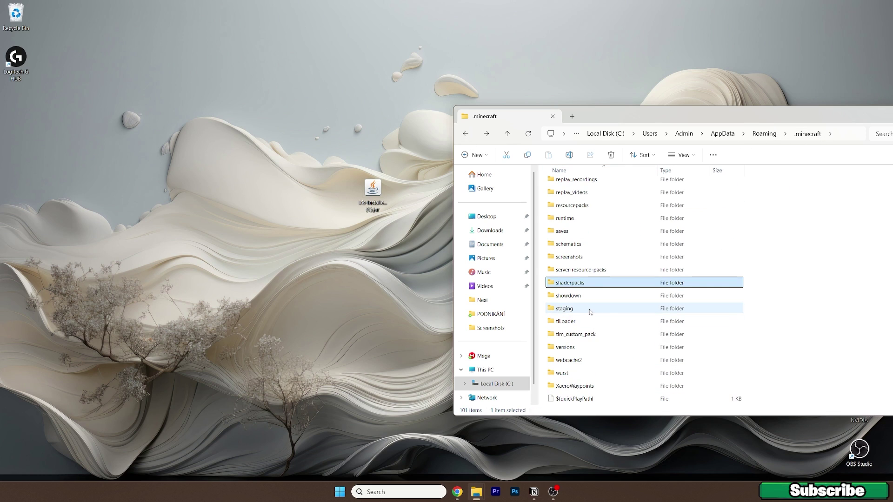
{"action": "scroll", "coordinate": [591, 312], "scroll_direction": "down", "scroll_amount": 1}
{"action": "double_click", "coordinate": [585, 315]}
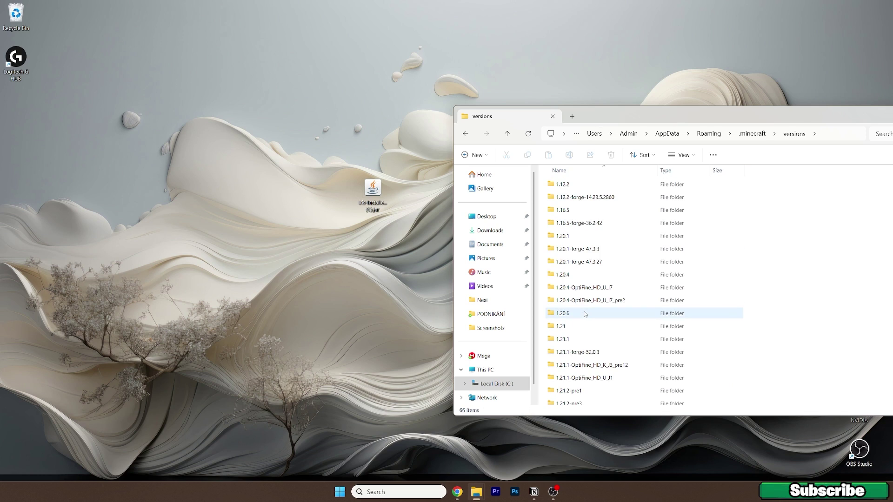
Run the Iris installer from the desktop, install Iris Only for game version 1.21.7 into .minecraft, and close the installer
{"action": "left_click", "coordinate": [364, 199]}
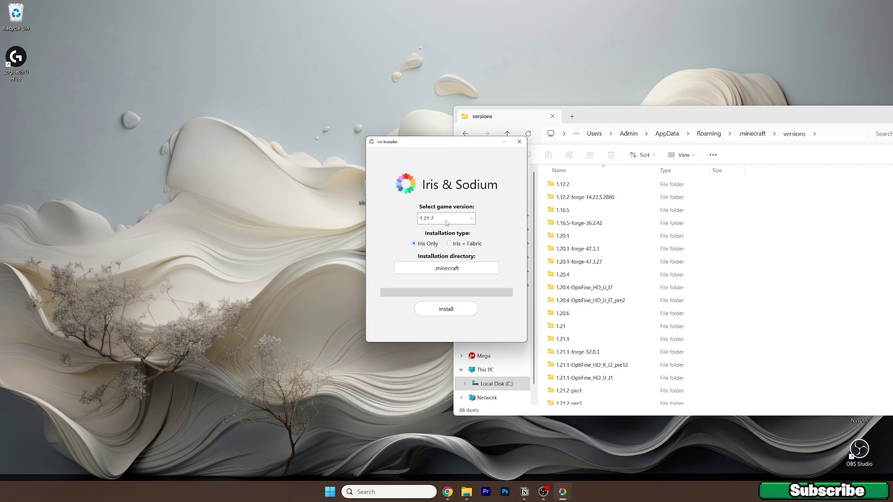
{"action": "left_click", "coordinate": [456, 218]}
{"action": "left_click", "coordinate": [437, 228]}
{"action": "left_click", "coordinate": [444, 310]}
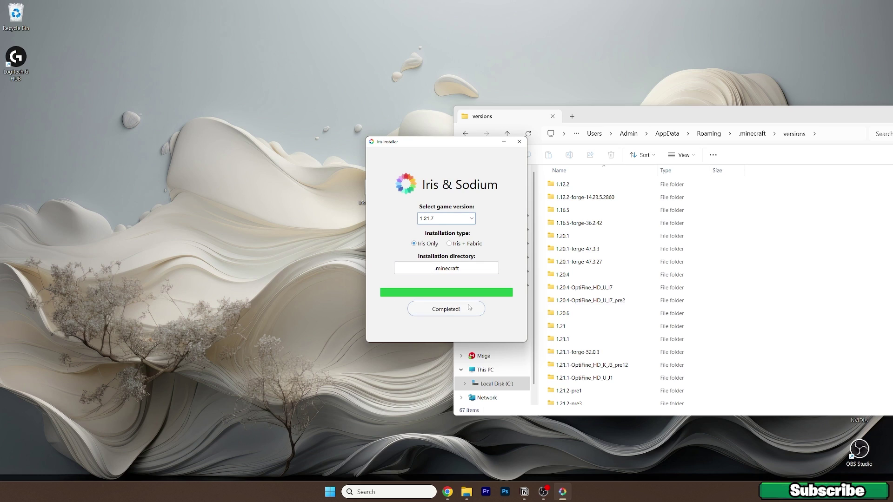
{"action": "left_click", "coordinate": [520, 142]}
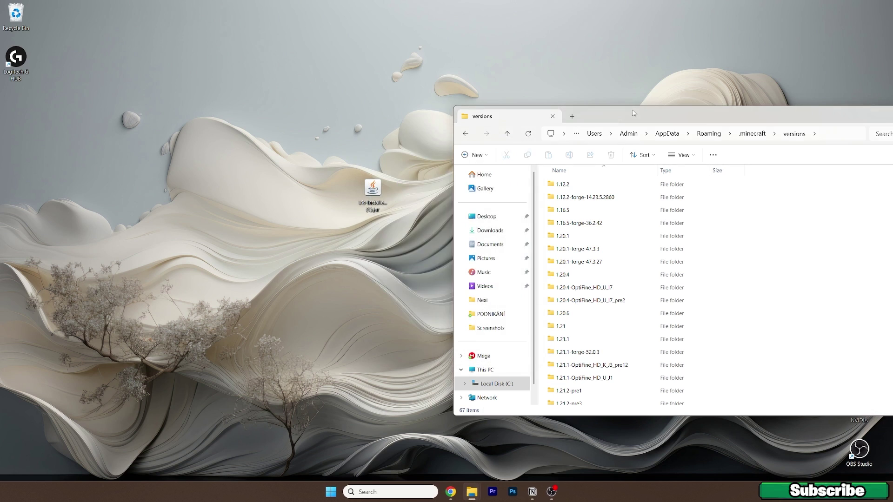
Check the versions folder for the Iris Fabric loader for 1.21.7, and close the folder window
{"action": "left_click_drag", "start_coordinate": [744, 116], "coordinate": [460, 80]}
{"action": "scroll", "coordinate": [582, 213], "scroll_direction": "down", "scroll_amount": 2}
{"action": "scroll", "coordinate": [542, 214], "scroll_direction": "down", "scroll_amount": 5}
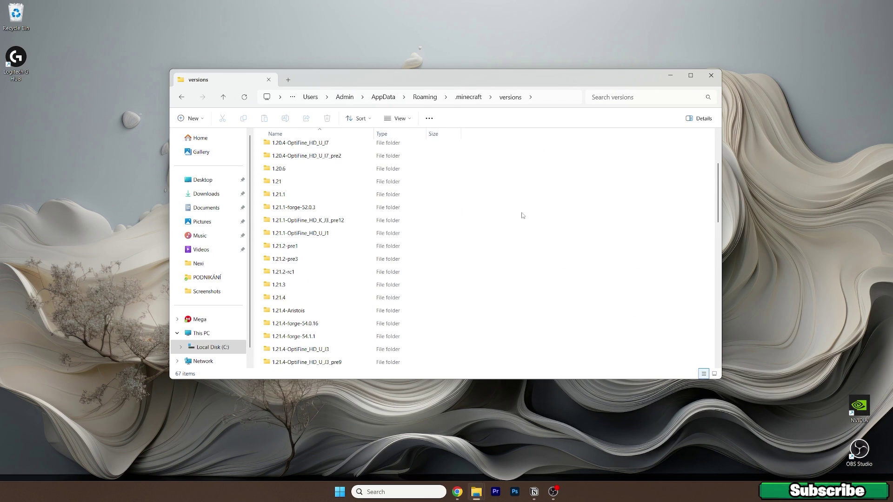
{"action": "scroll", "coordinate": [526, 214], "scroll_direction": "down", "scroll_amount": 8}
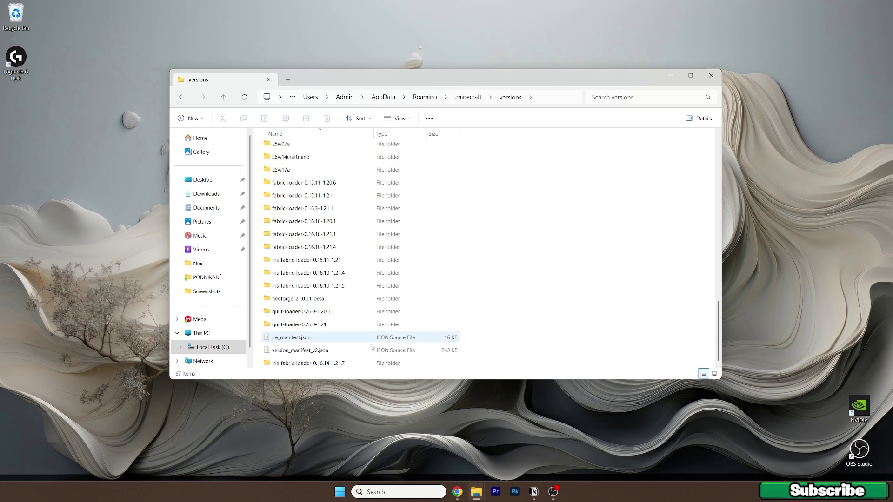
{"action": "left_click", "coordinate": [313, 364]}
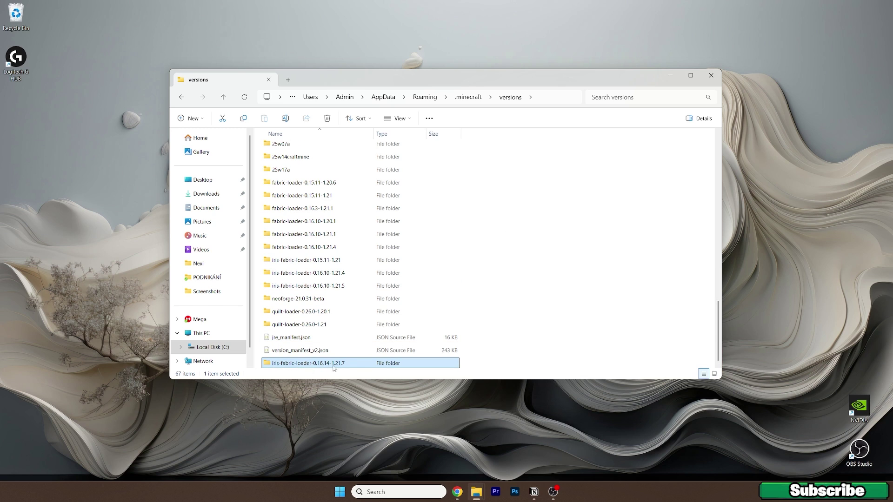
{"action": "left_click", "coordinate": [711, 76]}
Open the Minecraft Launcher and check that the Iris & Sodium for 1.21.7 installation is selected for Java Edition
{"action": "left_click", "coordinate": [338, 497]}
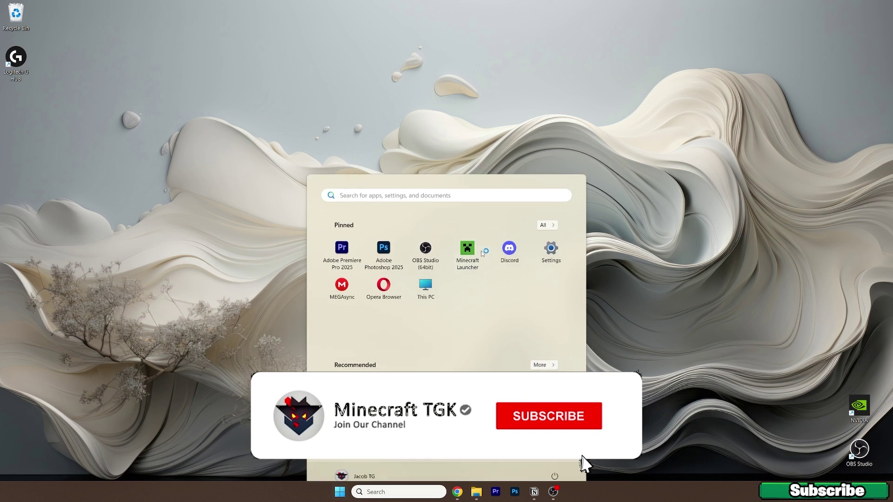
{"action": "left_click", "coordinate": [465, 246]}
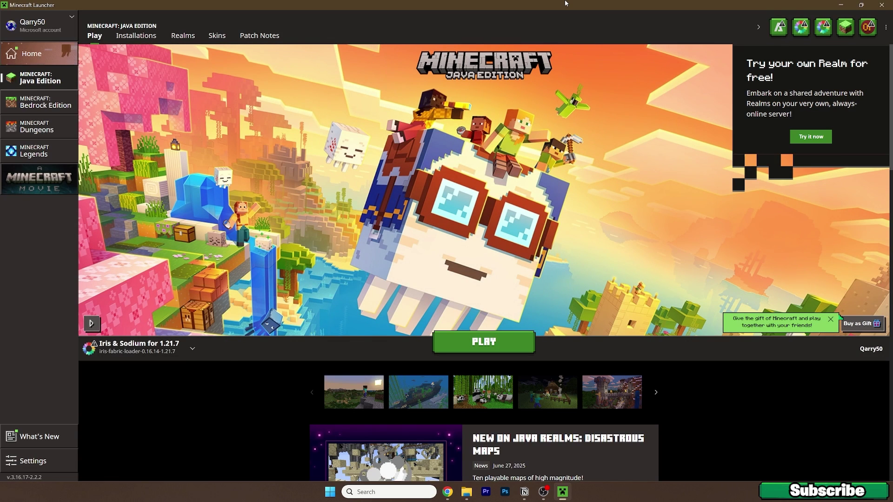
{"action": "mouse_move", "coordinate": [159, 352]}
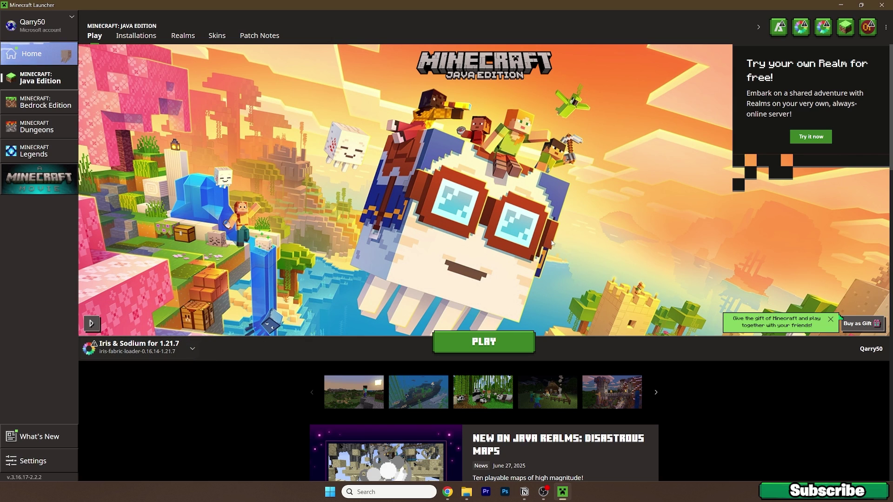
{"action": "left_click", "coordinate": [140, 348]}
{"action": "left_click", "coordinate": [139, 347]}
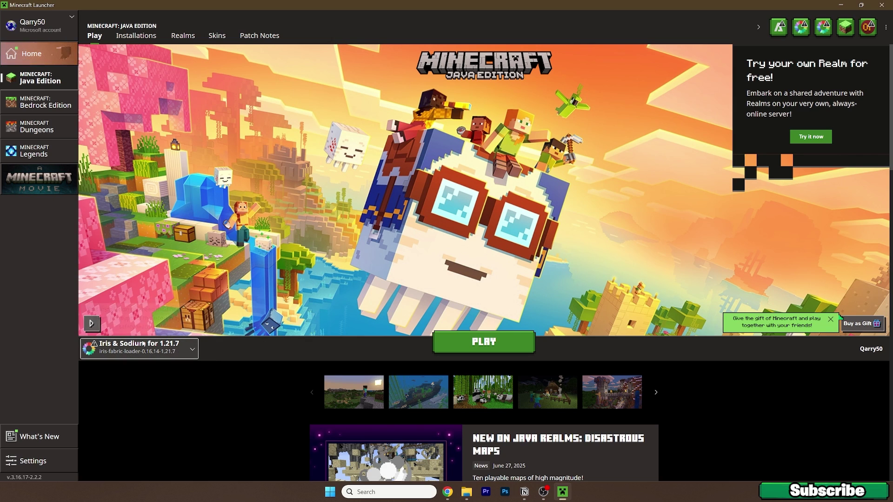
Edit the Iris & Sodium for 1.21.7 installation, setting its JVM memory argument to -Xmx16G, and save it
{"action": "left_click", "coordinate": [134, 36]}
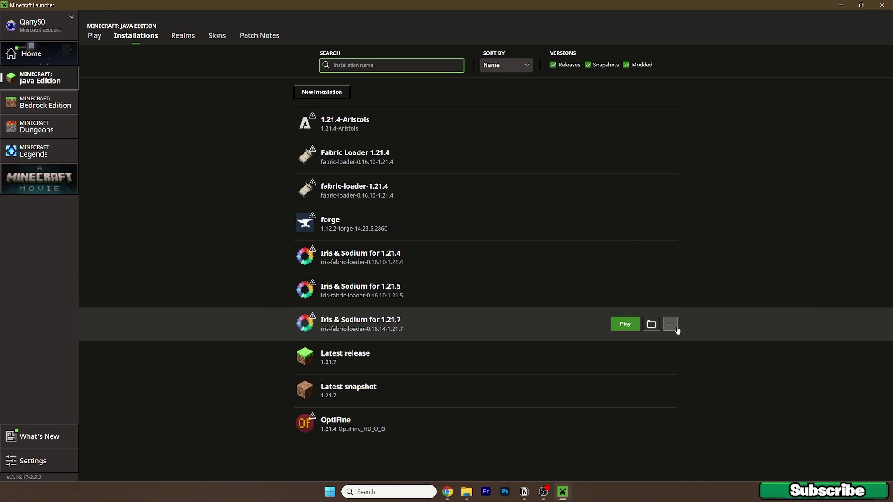
{"action": "left_click", "coordinate": [671, 324]}
{"action": "left_click", "coordinate": [652, 344]}
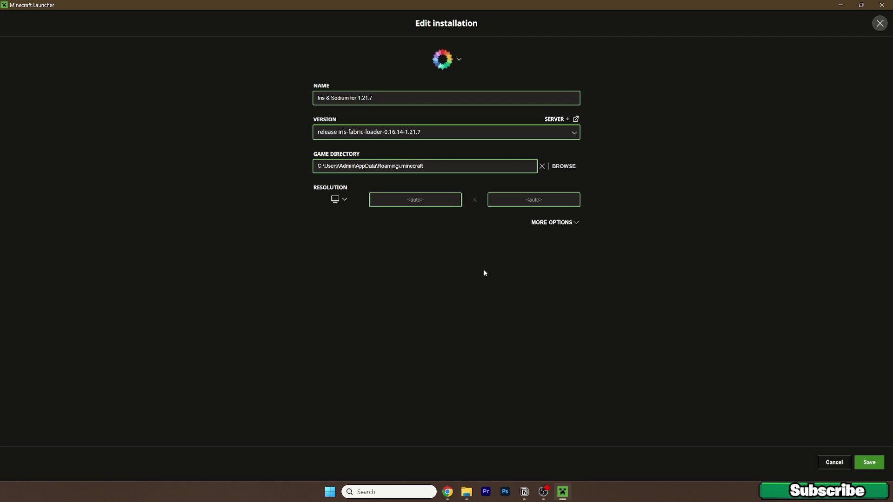
{"action": "left_click", "coordinate": [549, 224]}
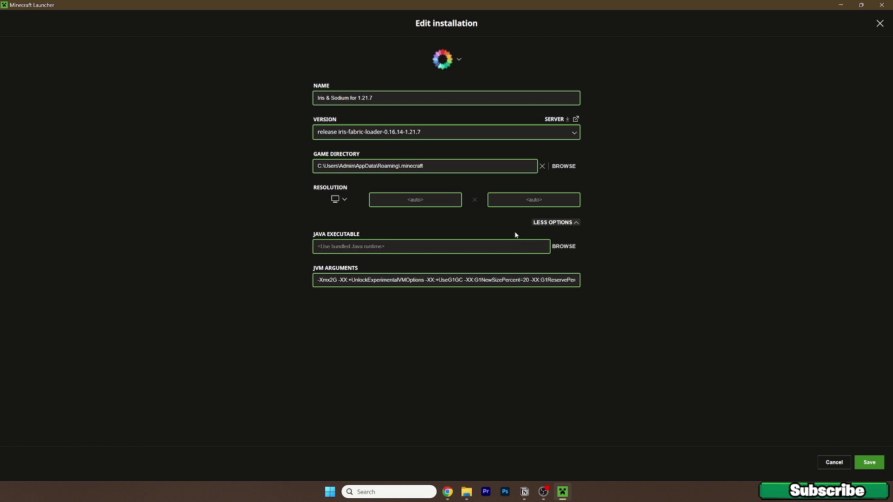
{"action": "left_click", "coordinate": [333, 280]}
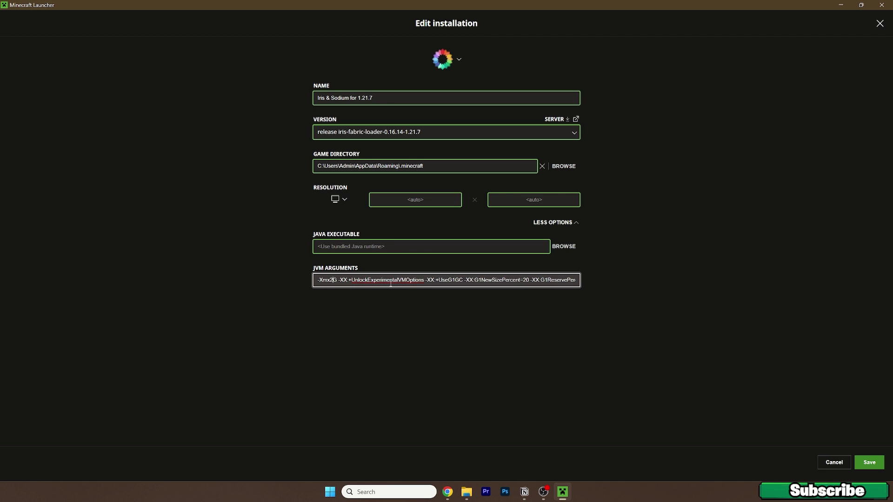
{"action": "key", "text": "BackSpace"}
{"action": "type", "text": "16"}
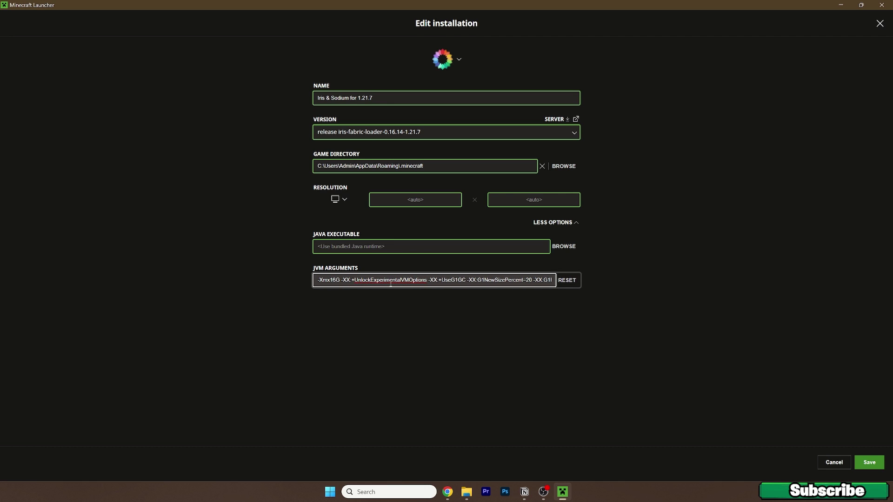
{"action": "left_click", "coordinate": [856, 464]}
Launch the Iris & Sodium for 1.21.7 installation, accept the modified-installation risks without further warnings, and maximize the game window
{"action": "left_click", "coordinate": [96, 36]}
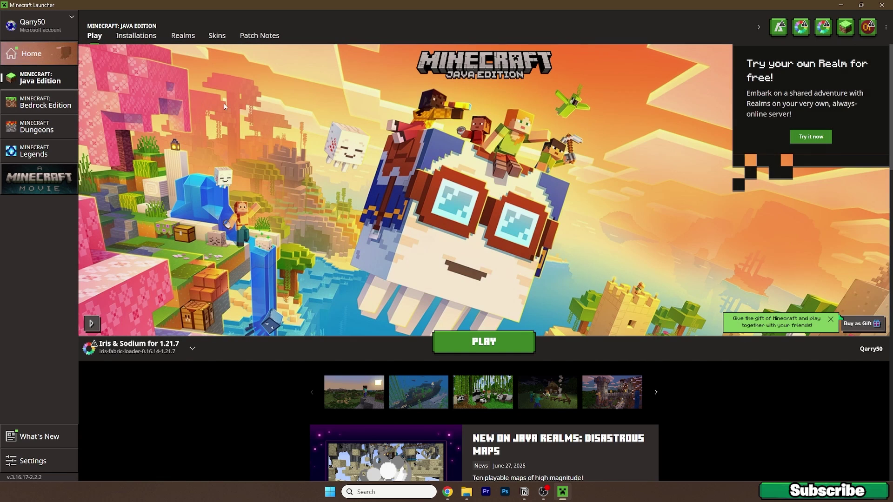
{"action": "left_click", "coordinate": [488, 342]}
{"action": "left_click", "coordinate": [448, 260]}
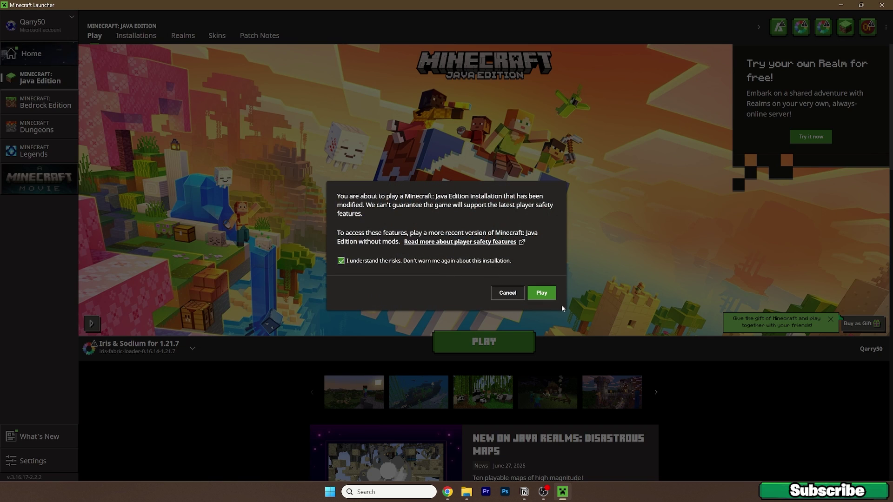
{"action": "left_click", "coordinate": [547, 296]}
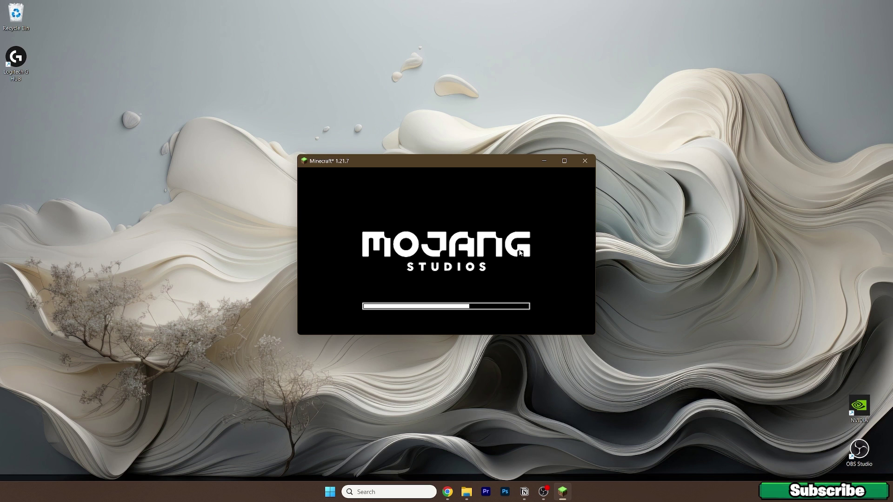
{"action": "left_click", "coordinate": [563, 161]}
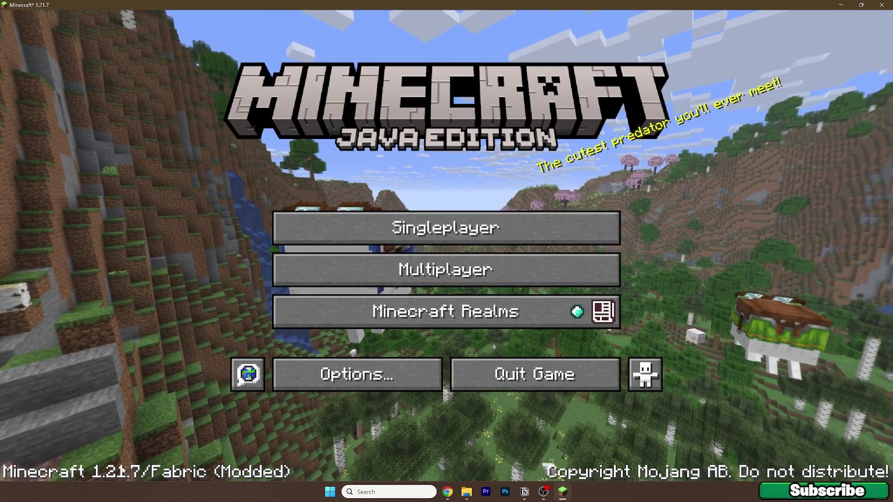
Delete the singleplayer world 'New World' and load the remaining world at the start of the world list
{"action": "left_click", "coordinate": [447, 228]}
{"action": "left_click", "coordinate": [446, 123]}
{"action": "left_click", "coordinate": [376, 450]}
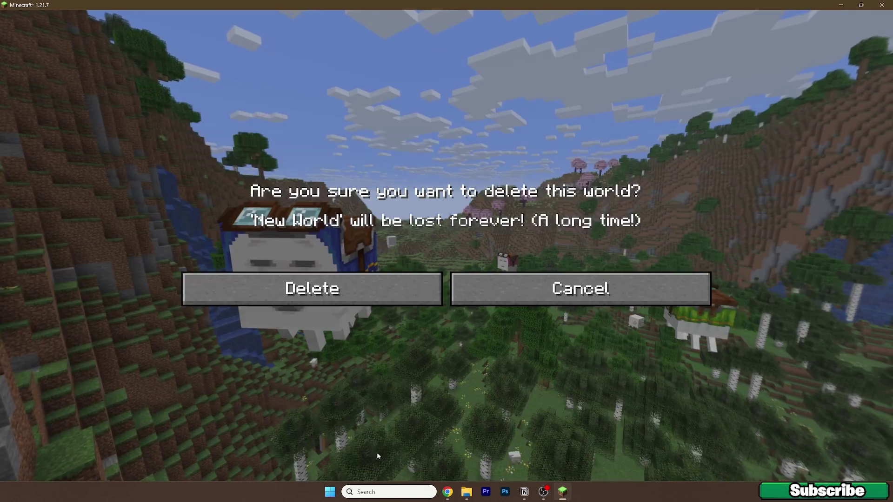
{"action": "left_click", "coordinate": [285, 286]}
{"action": "double_click", "coordinate": [400, 131]}
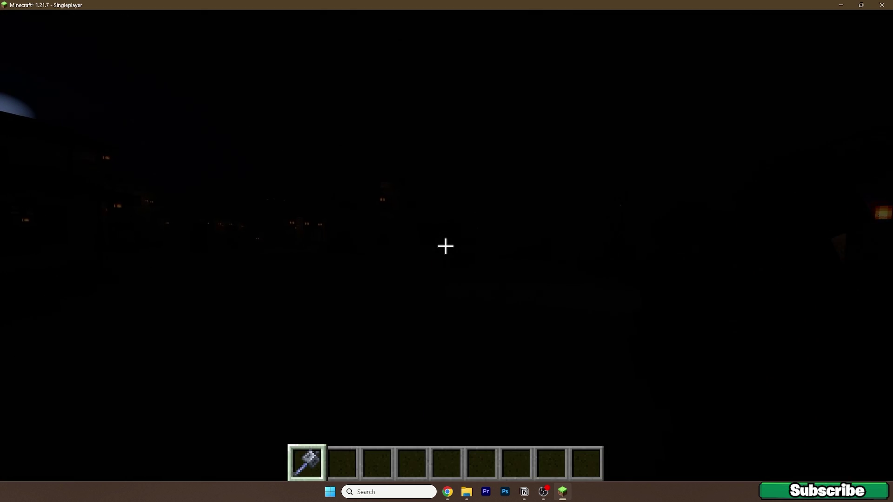
Apply the BSL_v10.0.zip shader pack from the video settings and return to the game
{"action": "key", "text": "Escape"}
{"action": "left_click", "coordinate": [297, 293]}
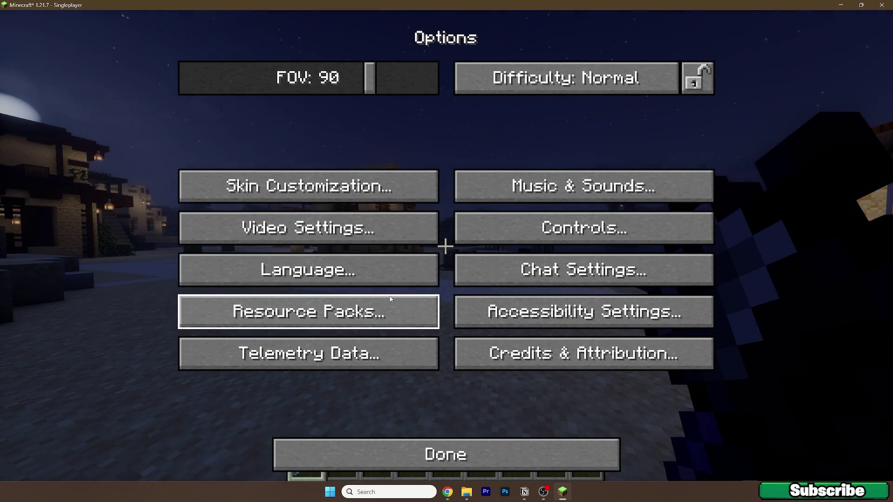
{"action": "left_click", "coordinate": [285, 222]}
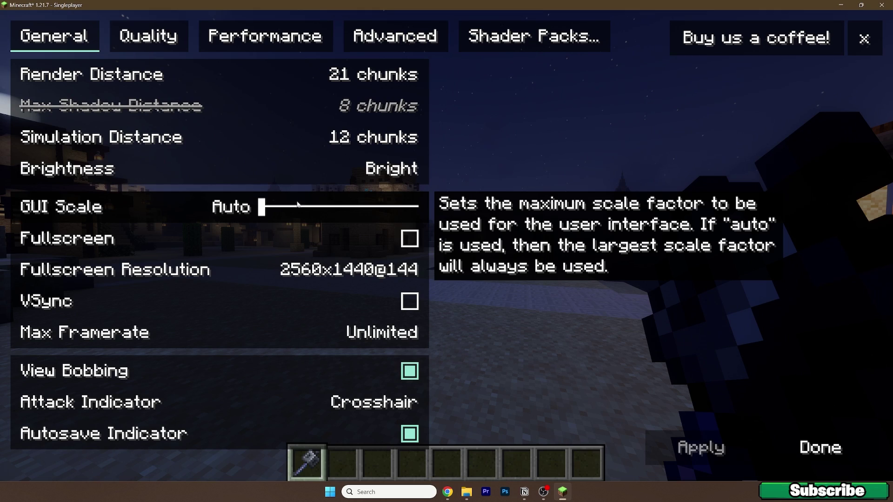
{"action": "left_click", "coordinate": [492, 34]}
{"action": "left_click", "coordinate": [423, 172]}
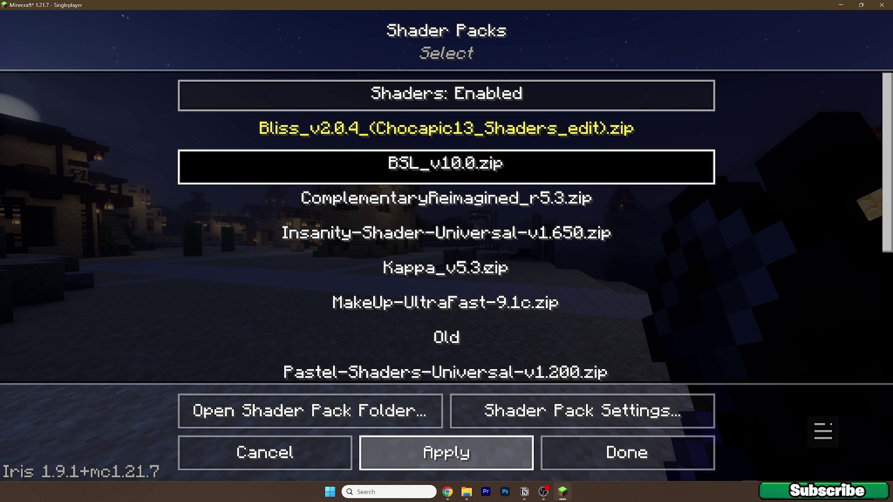
{"action": "key", "text": "Escape"}
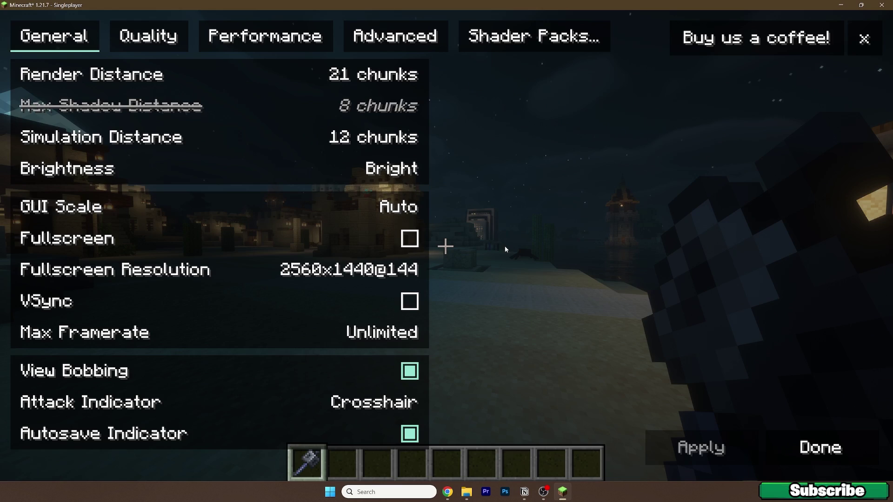
{"action": "key", "text": "Escape"}
{"action": "key", "text": "Escape"}
{"action": "key", "text": "Escape"}
Hold the mace in the main hand and switch the world to daytime with the command /time set day
{"action": "key", "text": "w"}
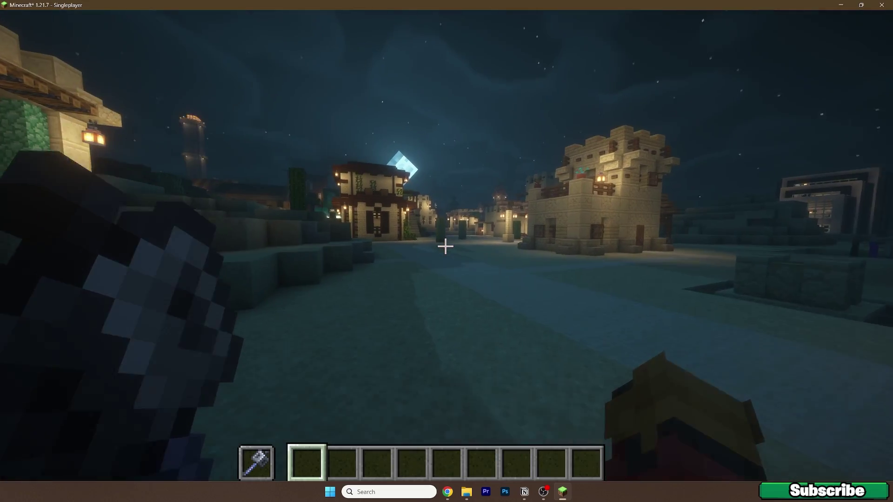
{"action": "key", "text": "1"}
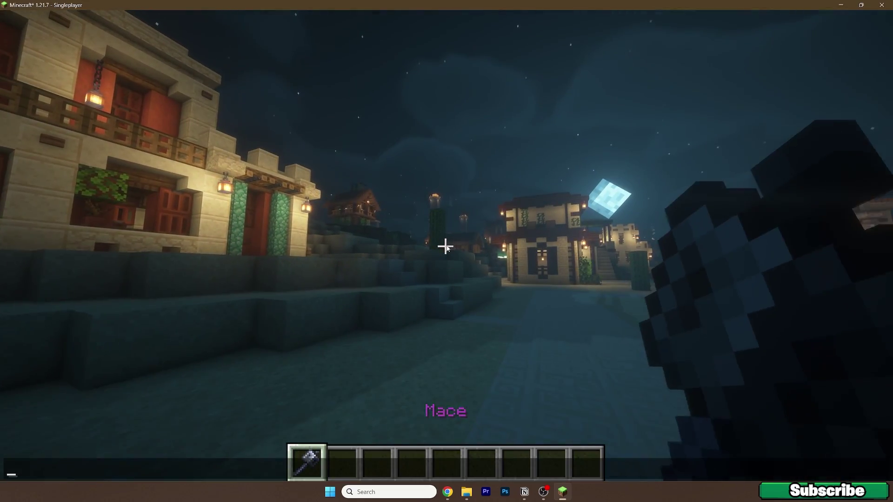
{"action": "type", "text": "/time set day"}
{"action": "key", "text": "Return"}
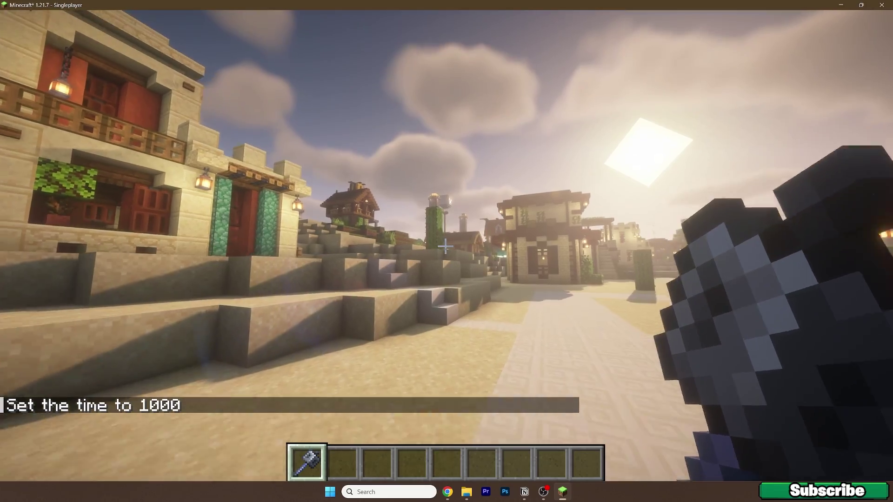
Walk from the desert houses through the grassy village to examine the shader's daytime lighting, shadows and clouds
{"action": "key", "text": "w"}
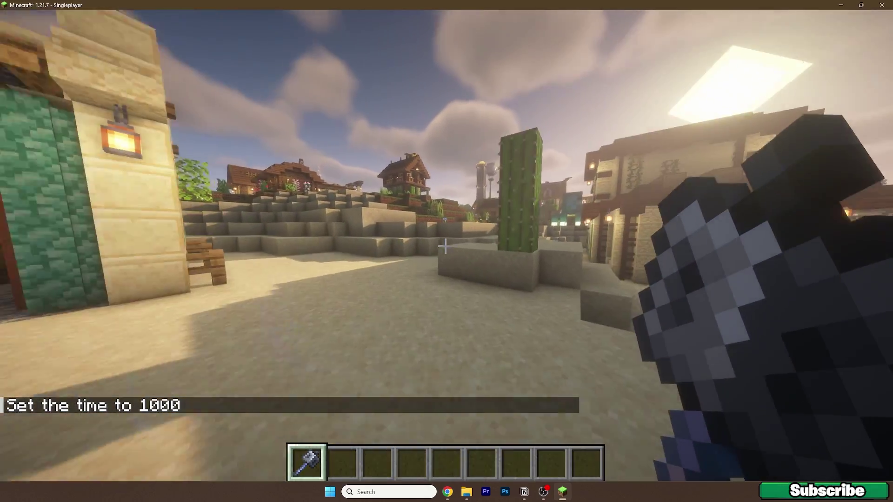
{"action": "key", "text": "w"}
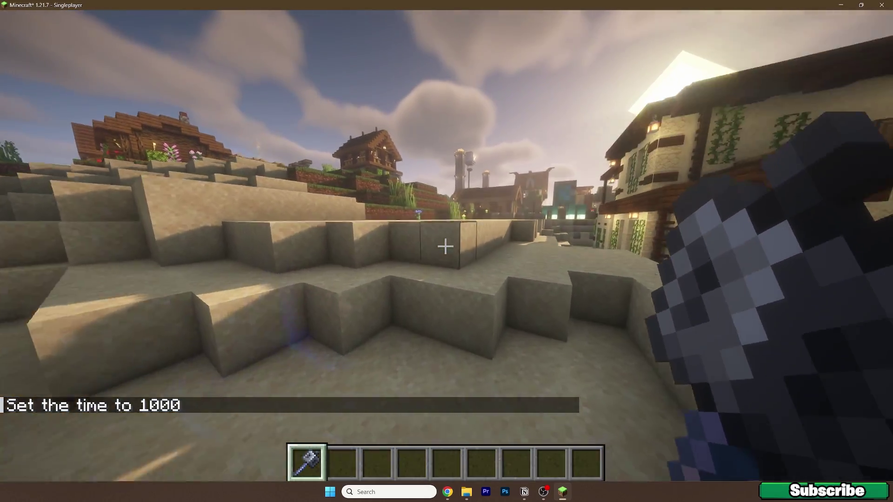
{"action": "key", "text": "w"}
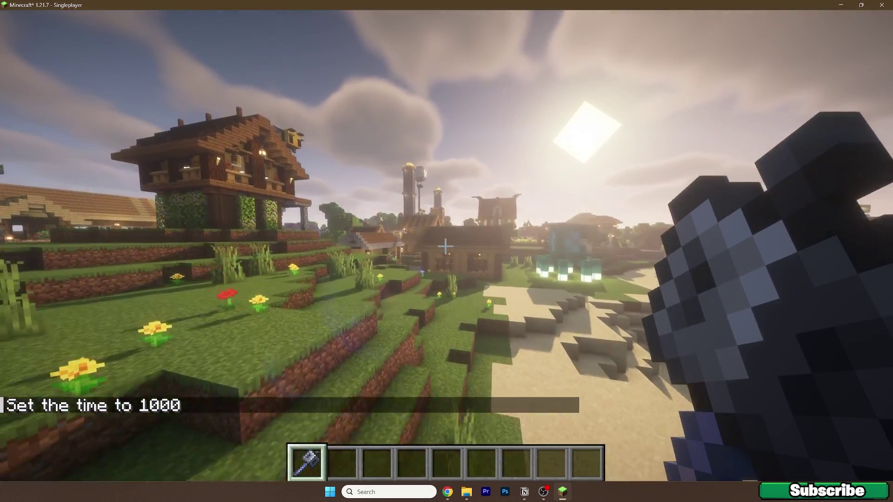
{"action": "key", "text": "w"}
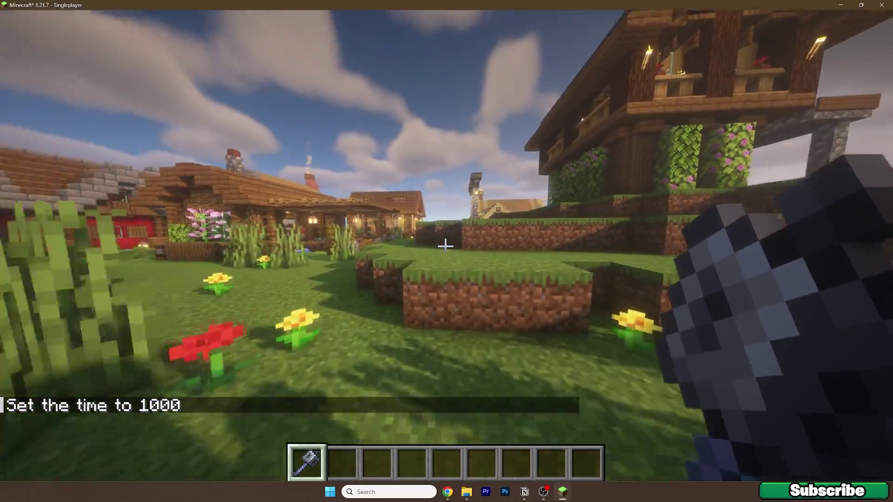
{"action": "key", "text": "w"}
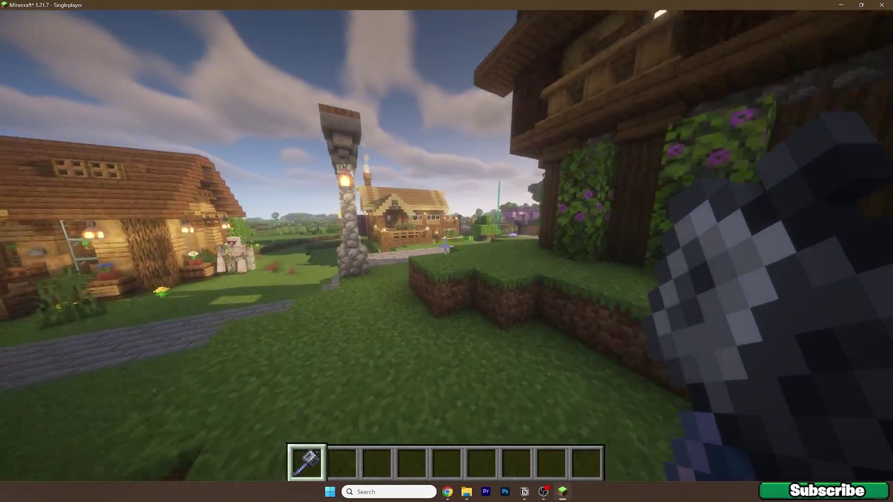
{"action": "key", "text": "w"}
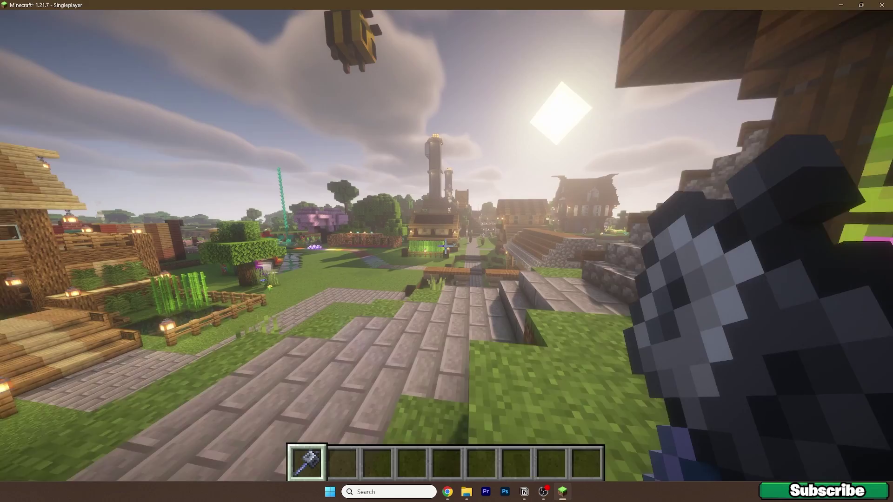
{"action": "key", "text": "w"}
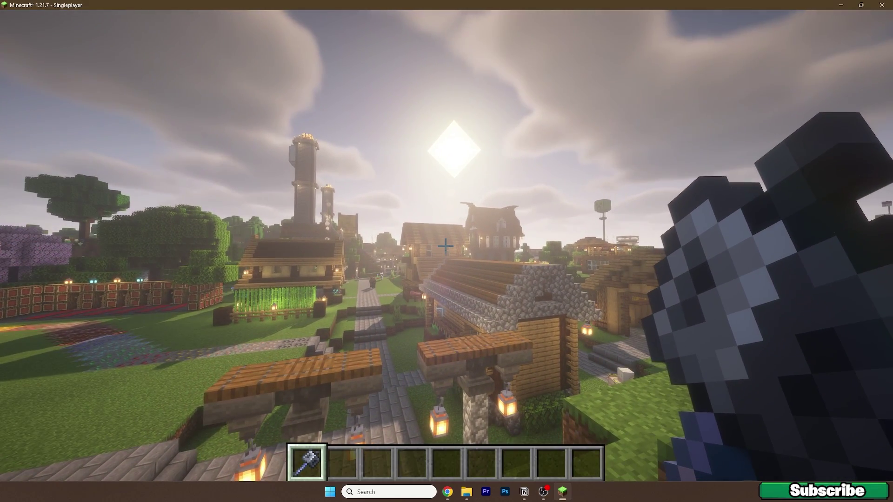